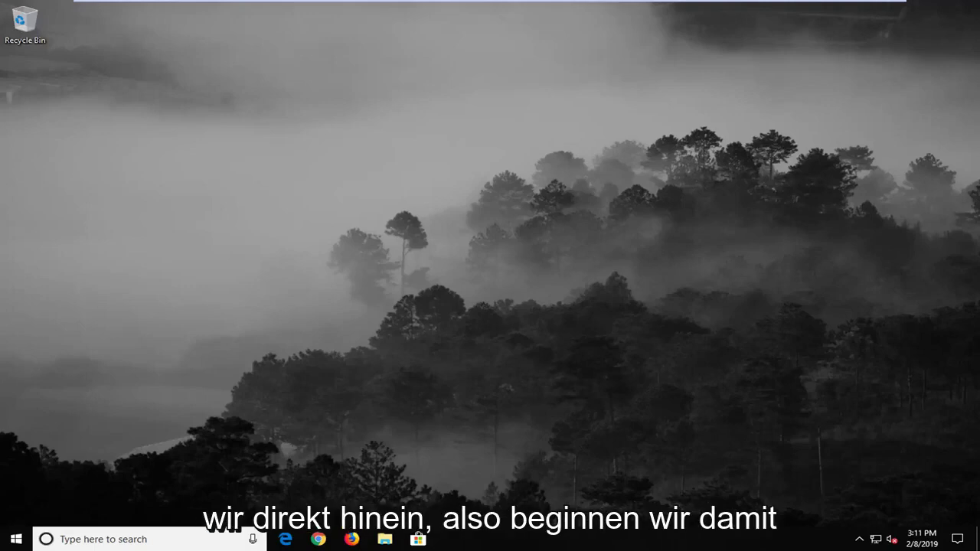
Step: Search for regedit and start Registry Editor as administrator, allowing it to make changes to the device
click(16, 539)
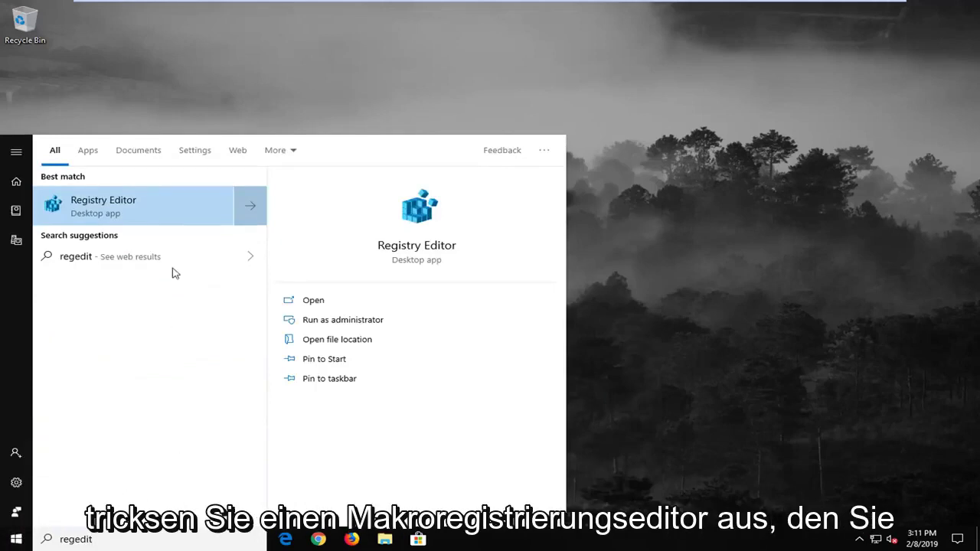
right_click(173, 206)
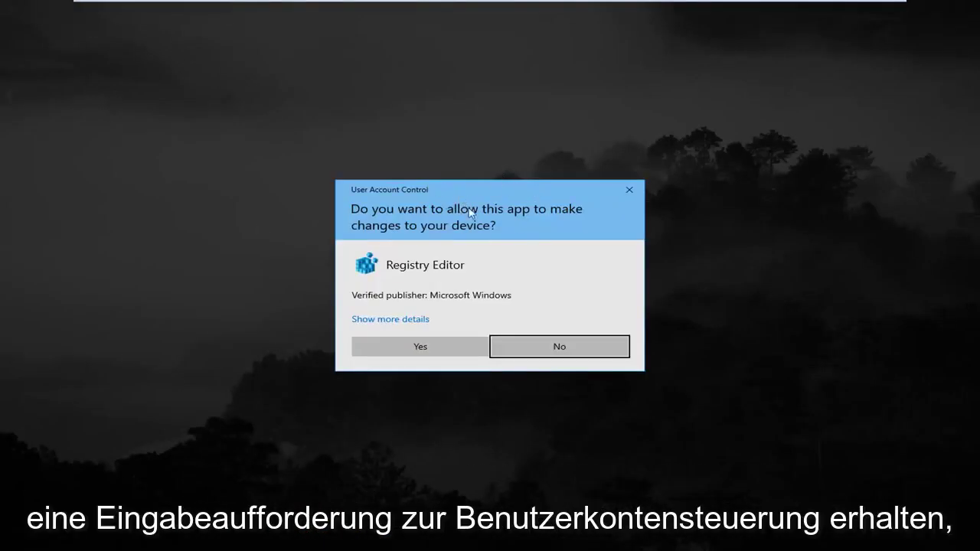
click(411, 346)
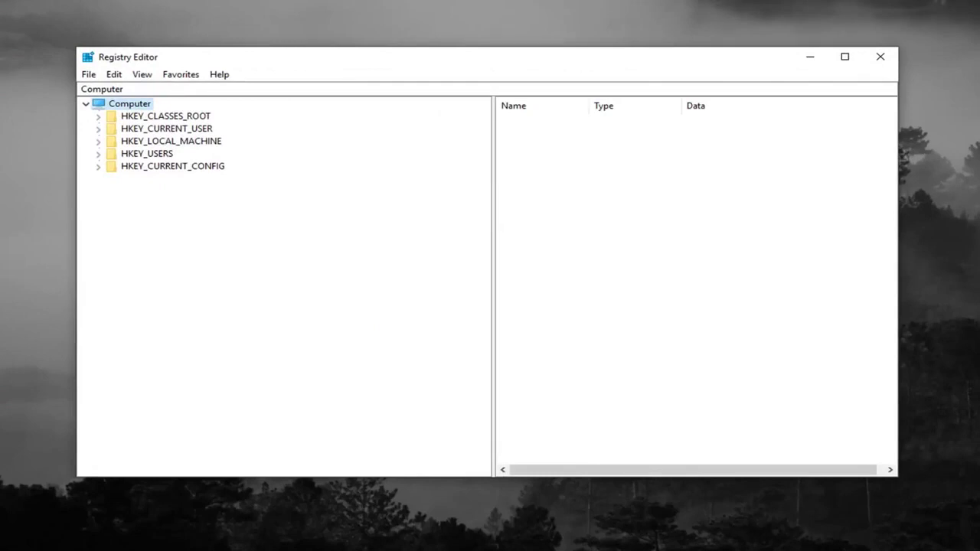
click(91, 77)
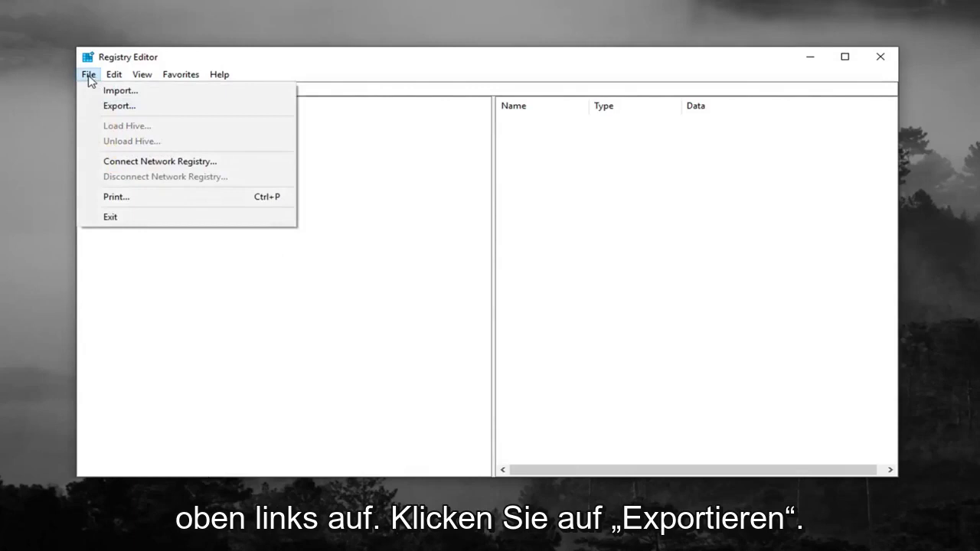
click(111, 105)
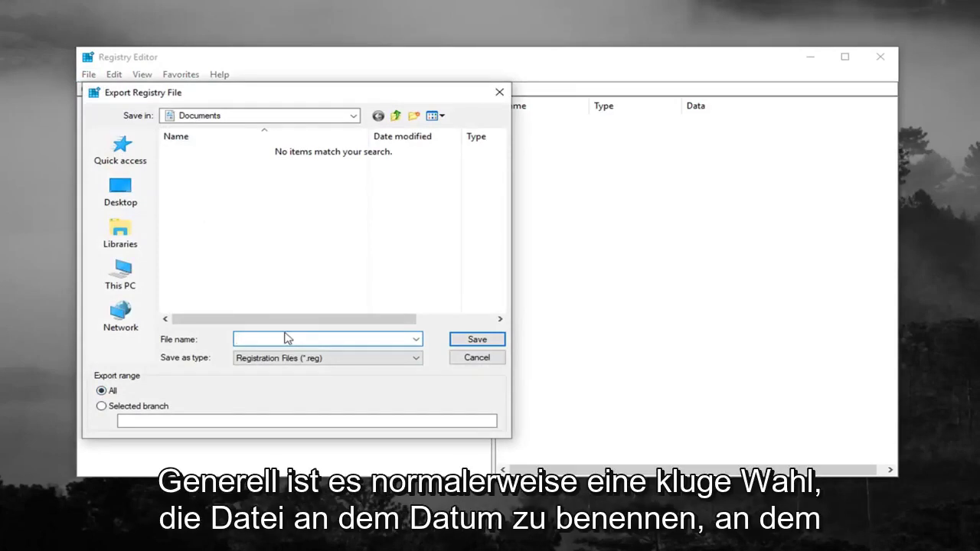
click(285, 338)
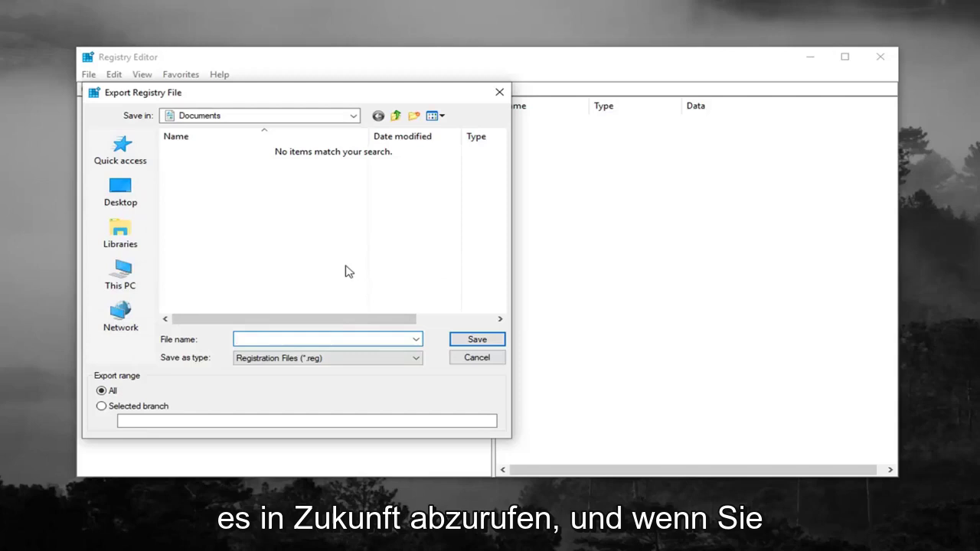
click(473, 359)
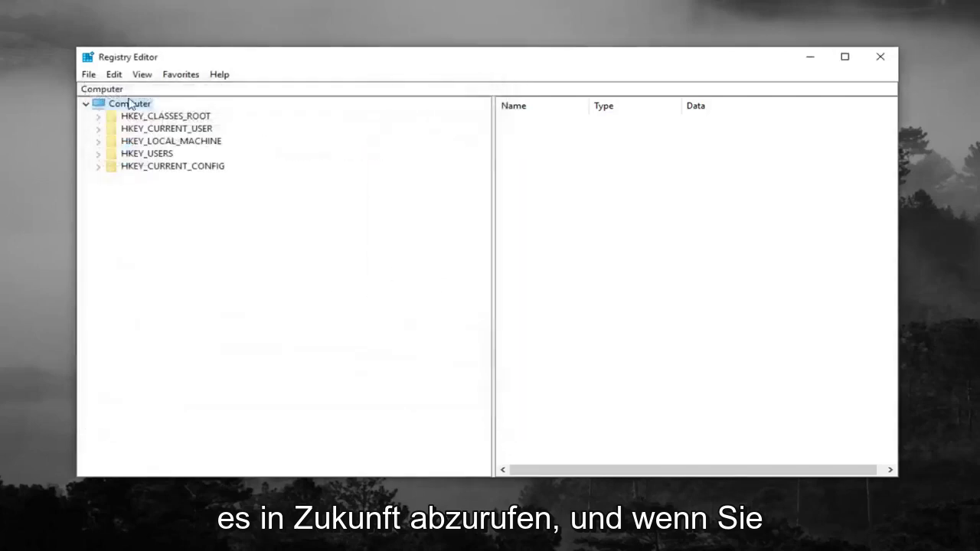
click(88, 74)
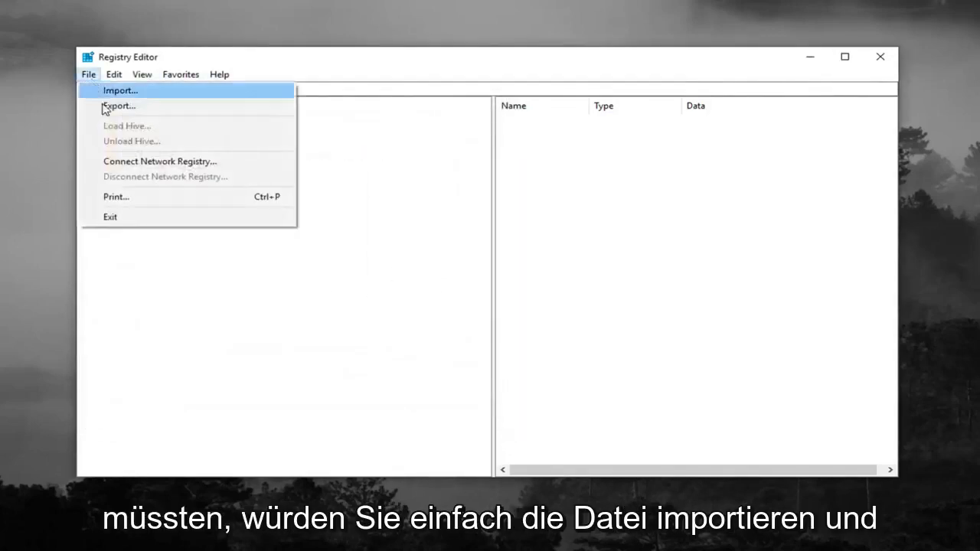
click(119, 93)
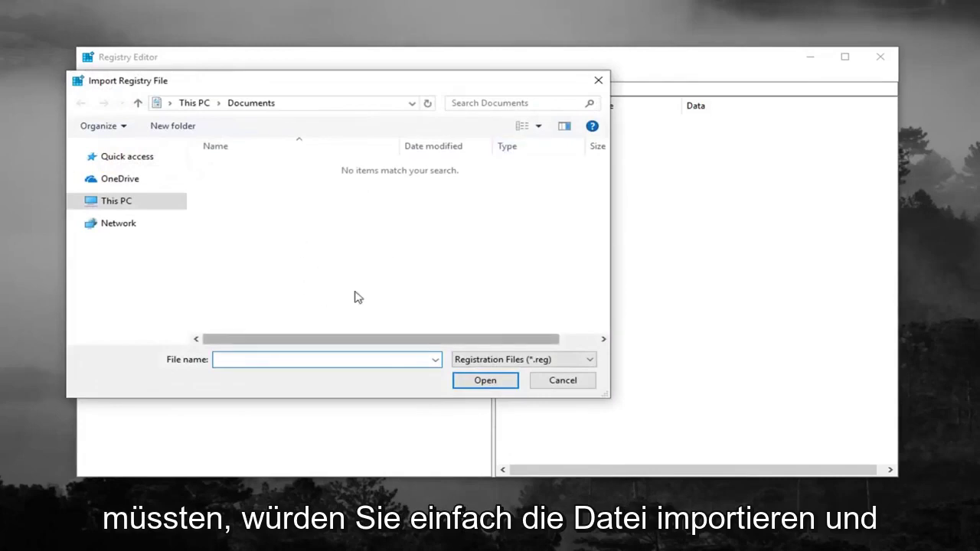
click(557, 386)
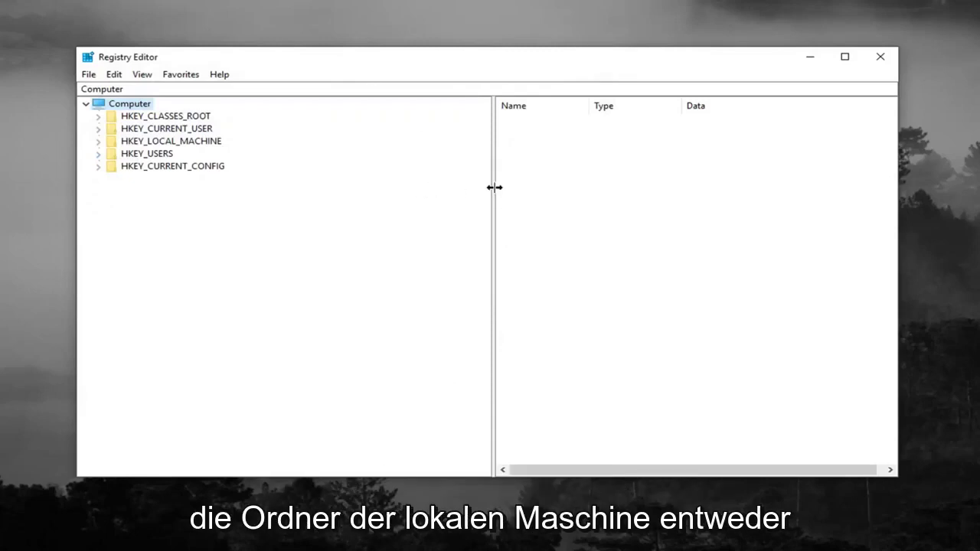
Step: Expand the registry tree down to HKEY_LOCAL_MACHINE\SYSTEM\CurrentControlSet
click(178, 143)
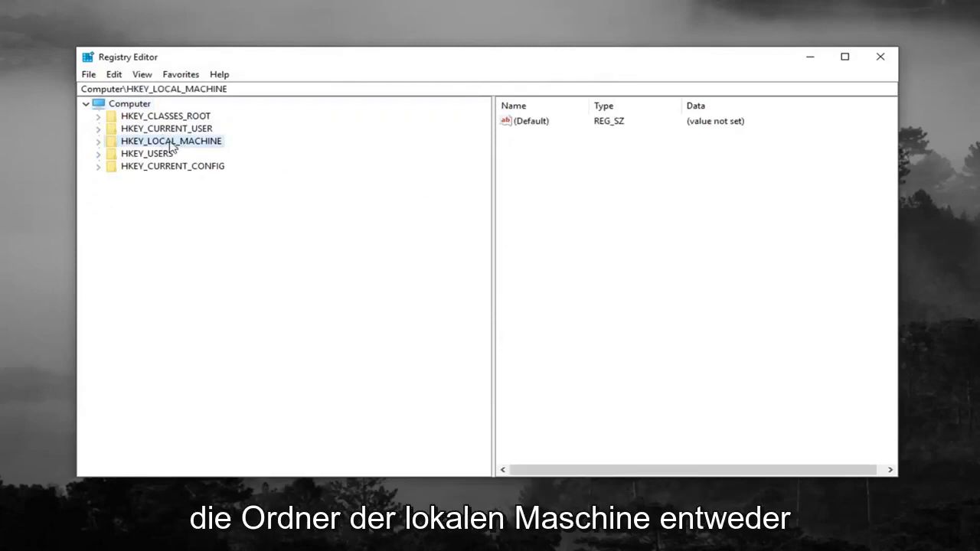
click(98, 141)
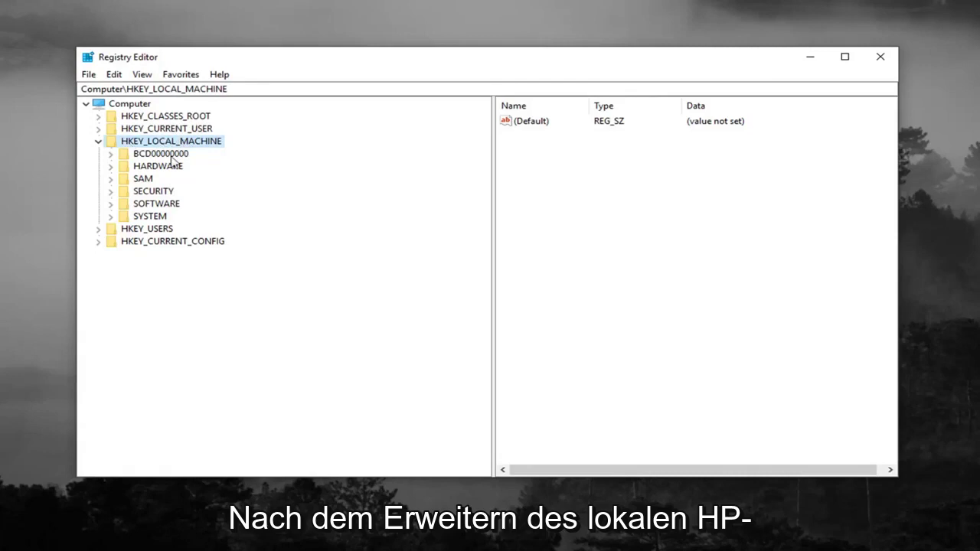
click(146, 216)
click(111, 216)
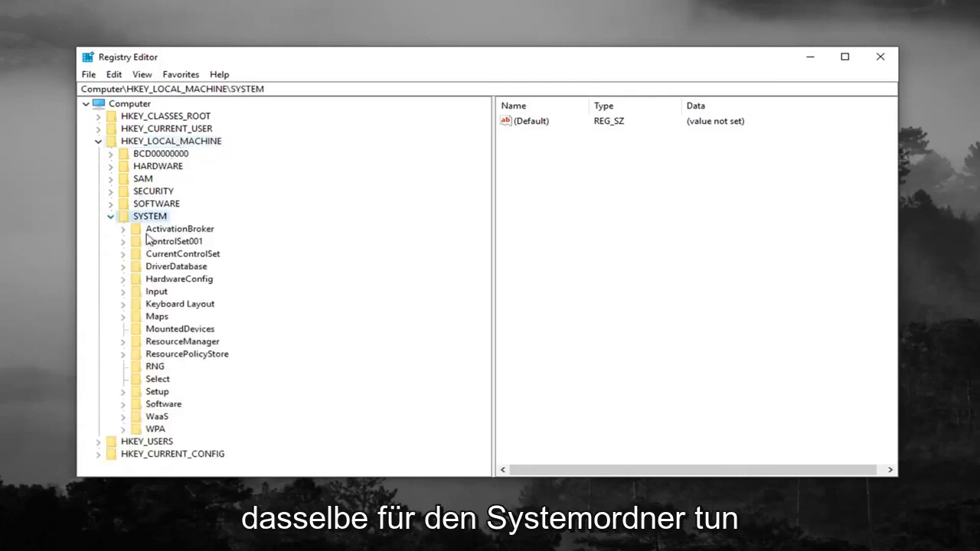
click(176, 255)
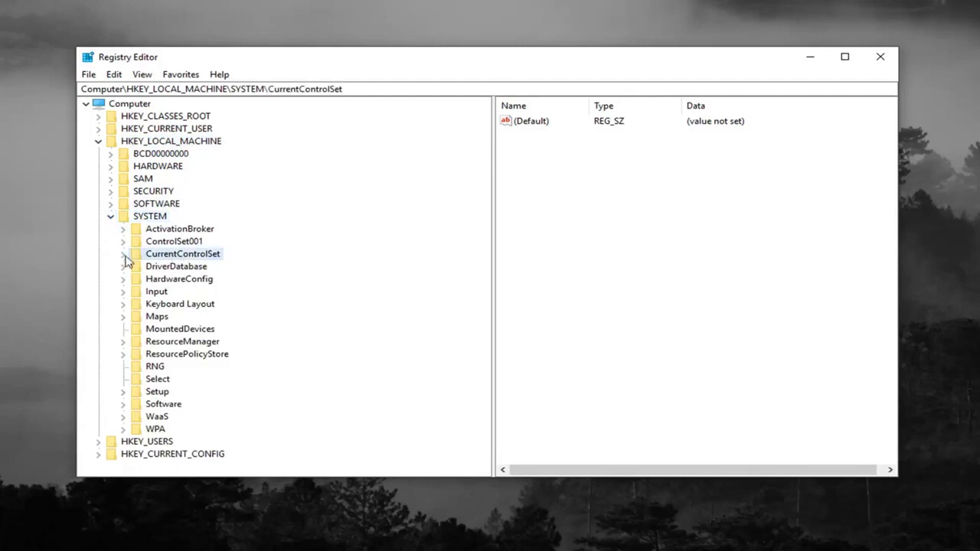
click(123, 254)
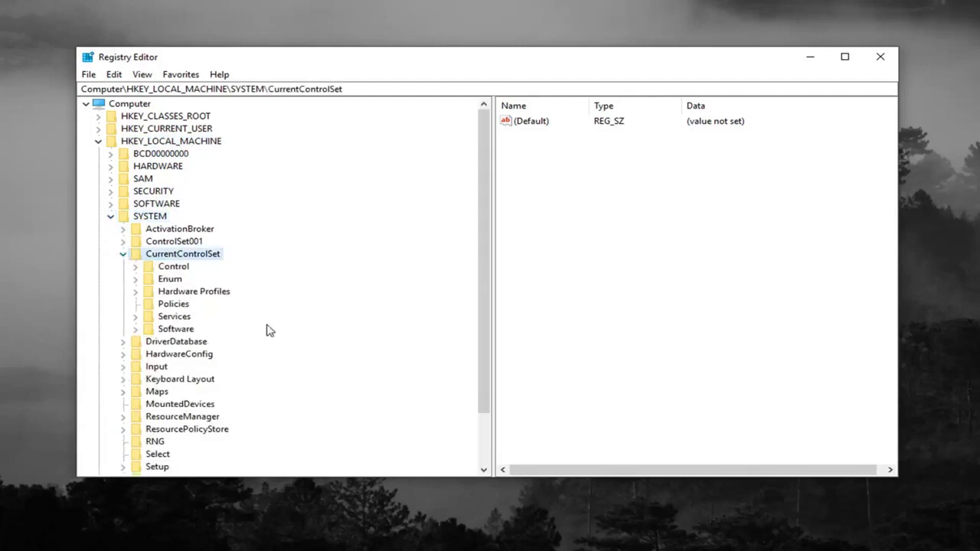
click(161, 268)
click(135, 268)
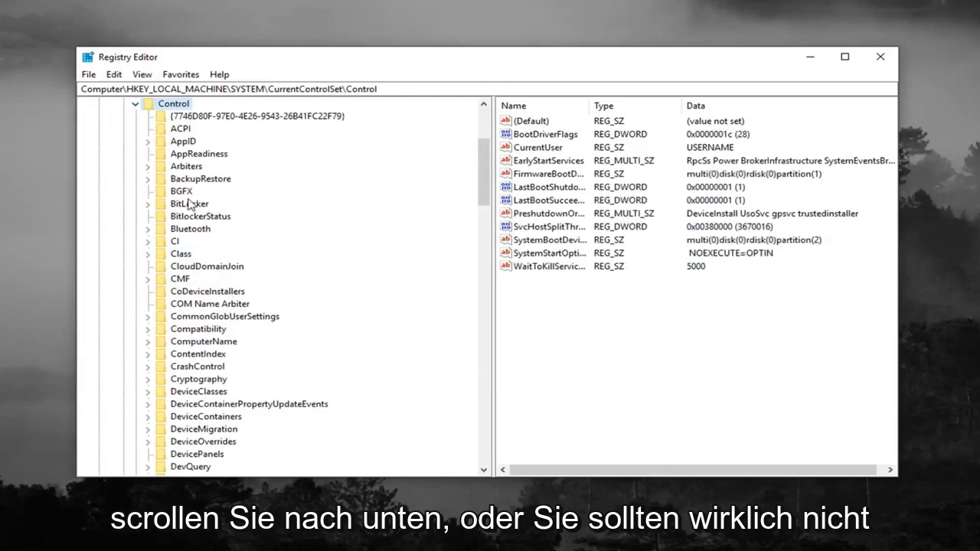
click(181, 255)
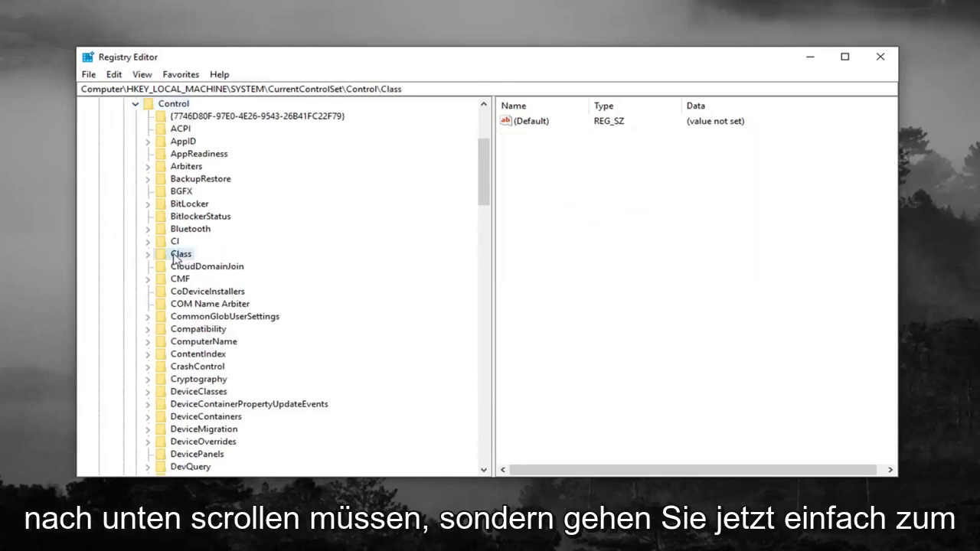
click(150, 255)
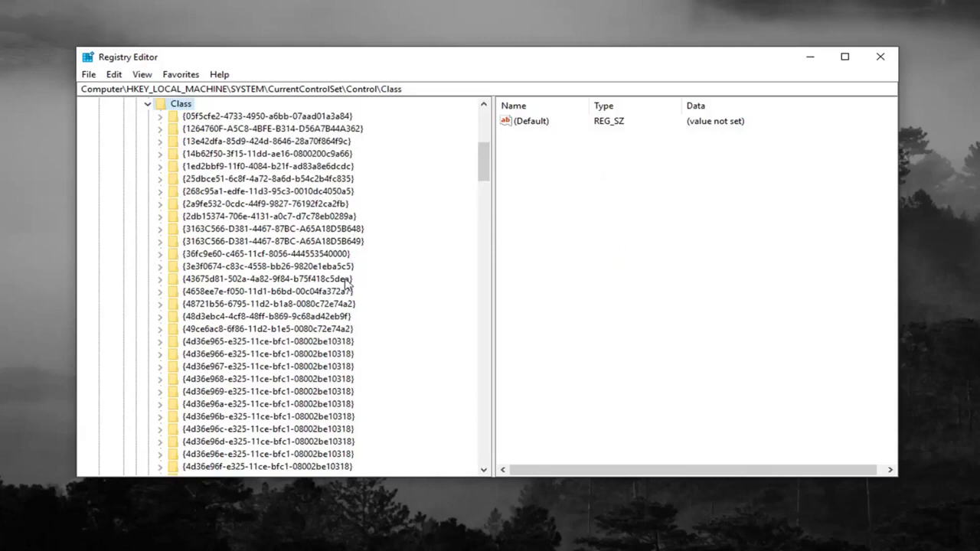
click(199, 255)
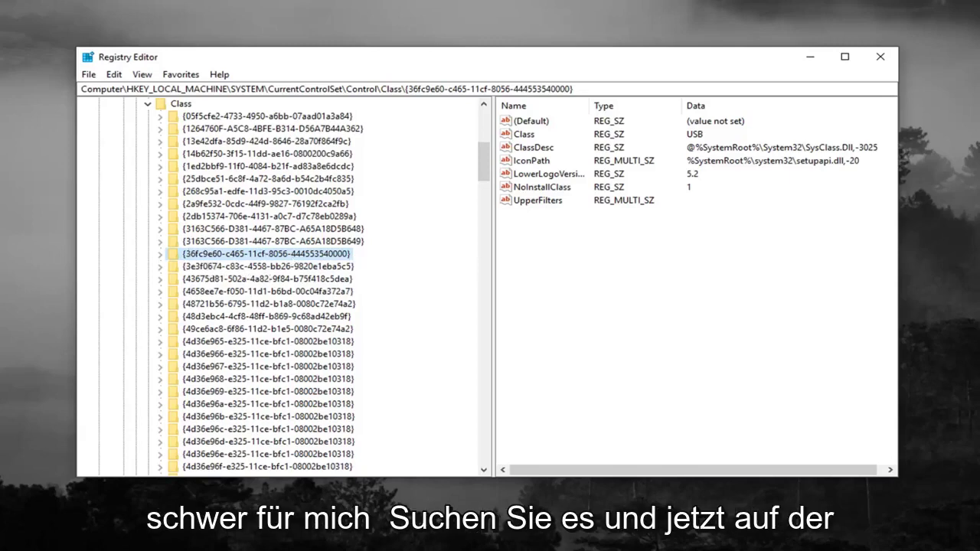
Step: Delete the UpperFilters value from the selected USB class key and close Registry Editor
click(533, 203)
right_click(534, 204)
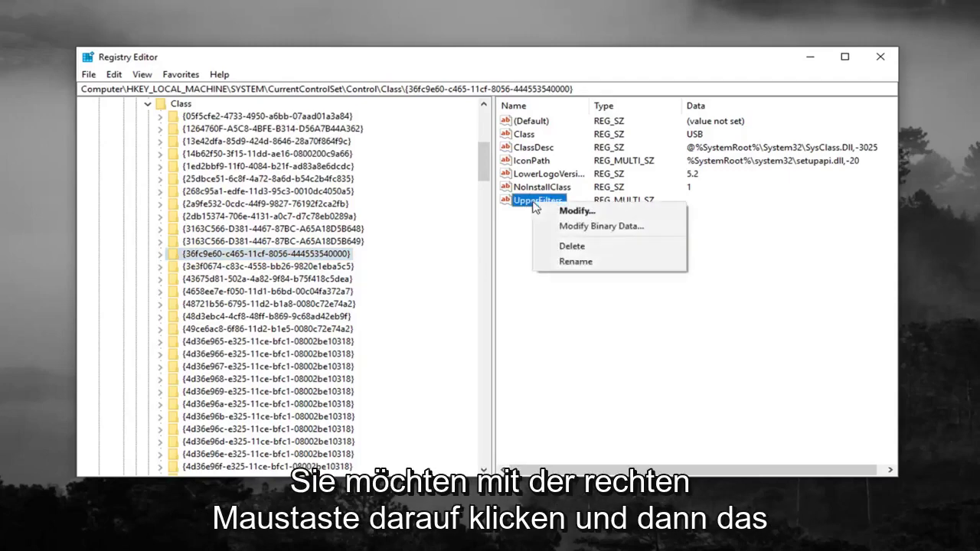
click(568, 245)
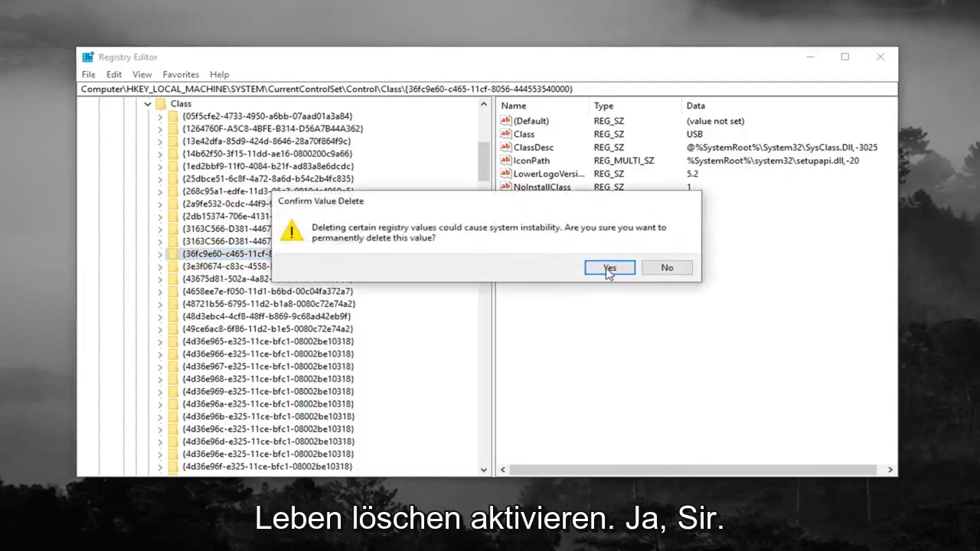
click(609, 270)
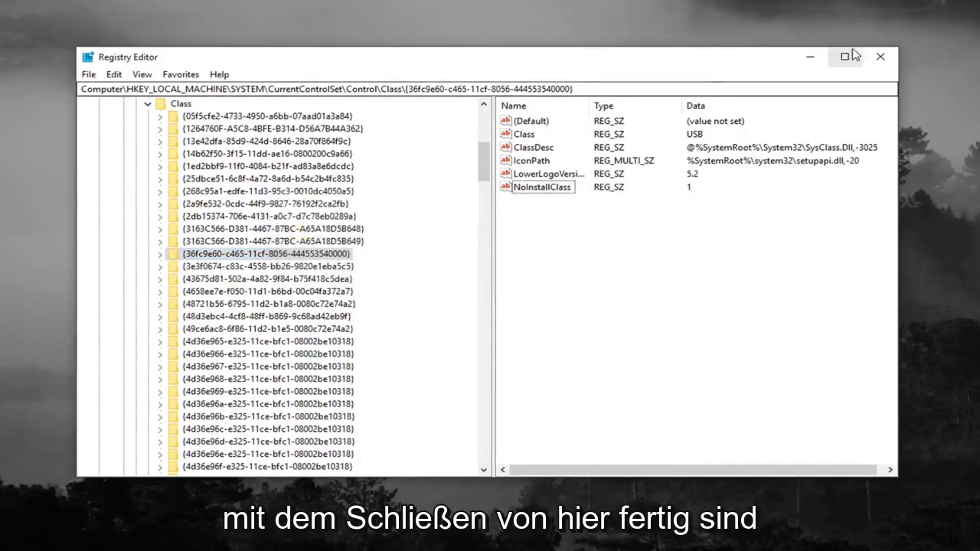
click(881, 57)
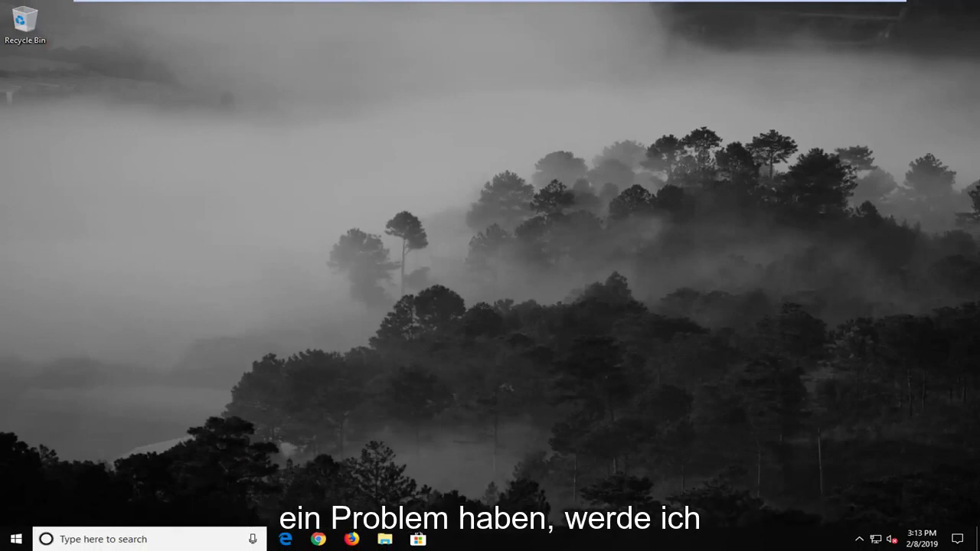
Step: Switch to Device Manager by searching for device manager, and expand the Universal Serial Bus controllers category
click(14, 540)
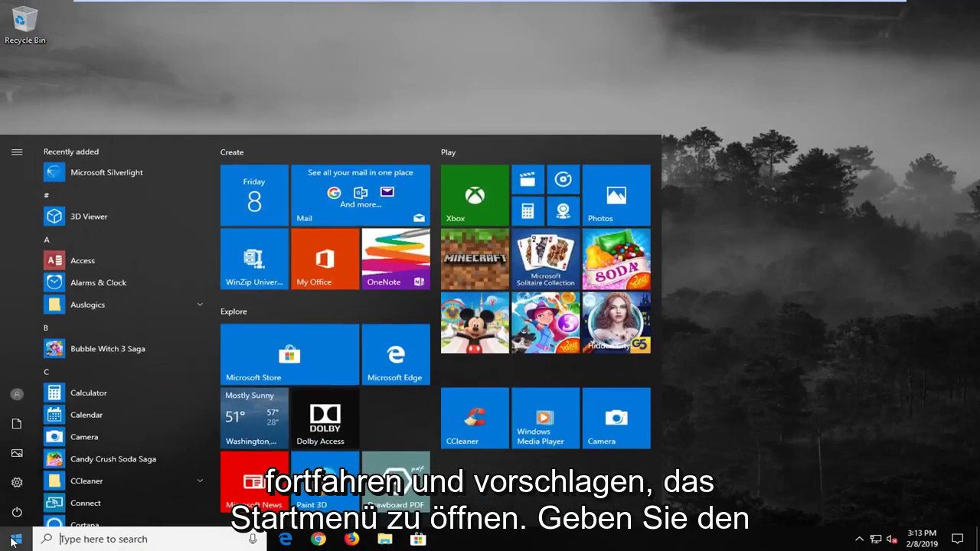
text(device manager)
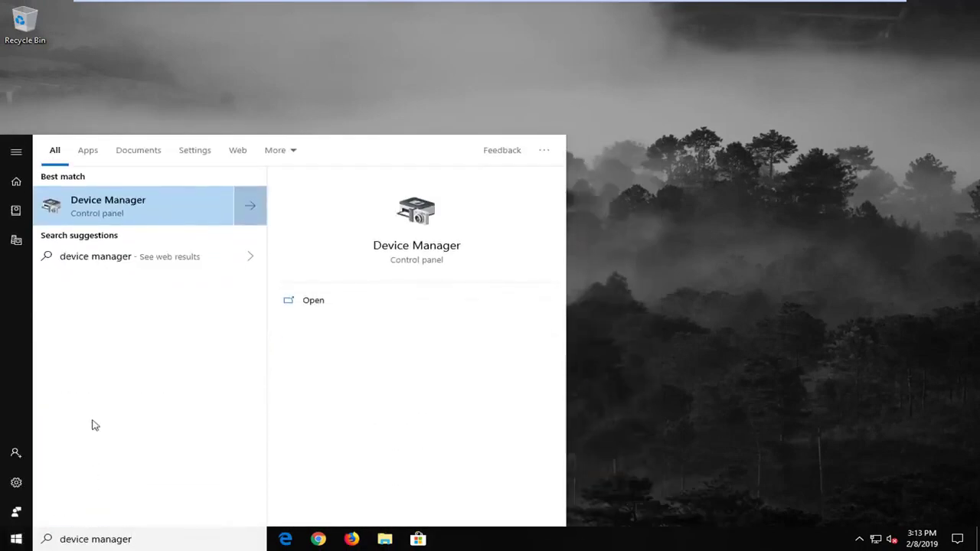
click(145, 221)
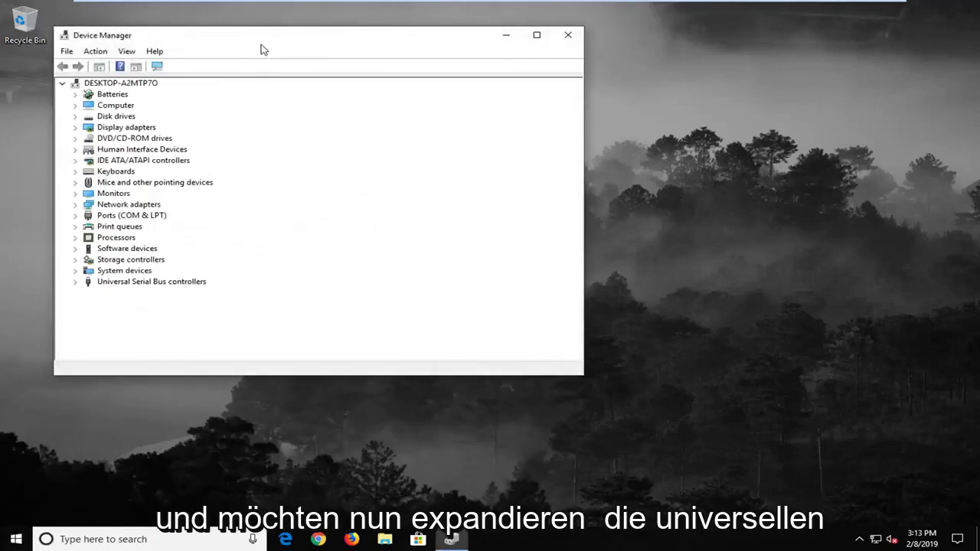
drag(261, 50, 461, 70)
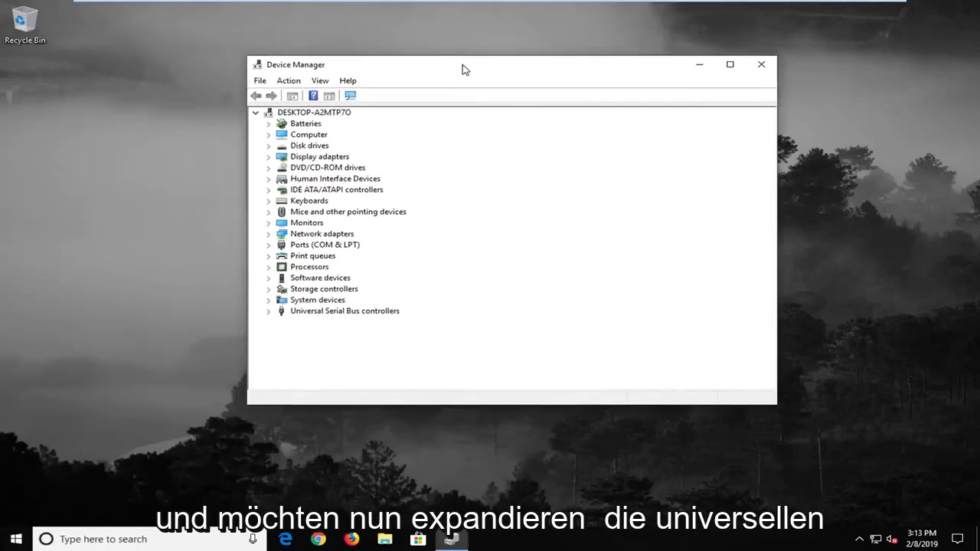
click(322, 311)
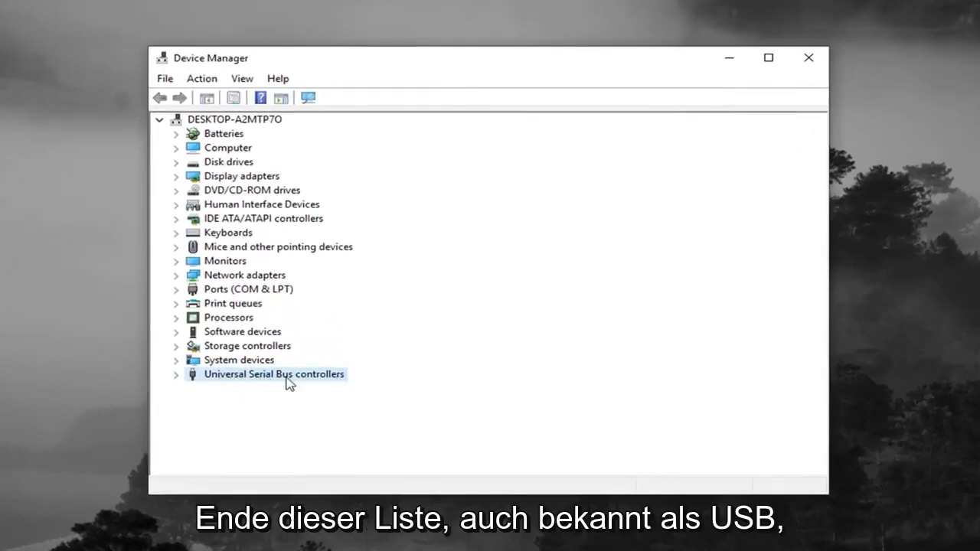
click(178, 376)
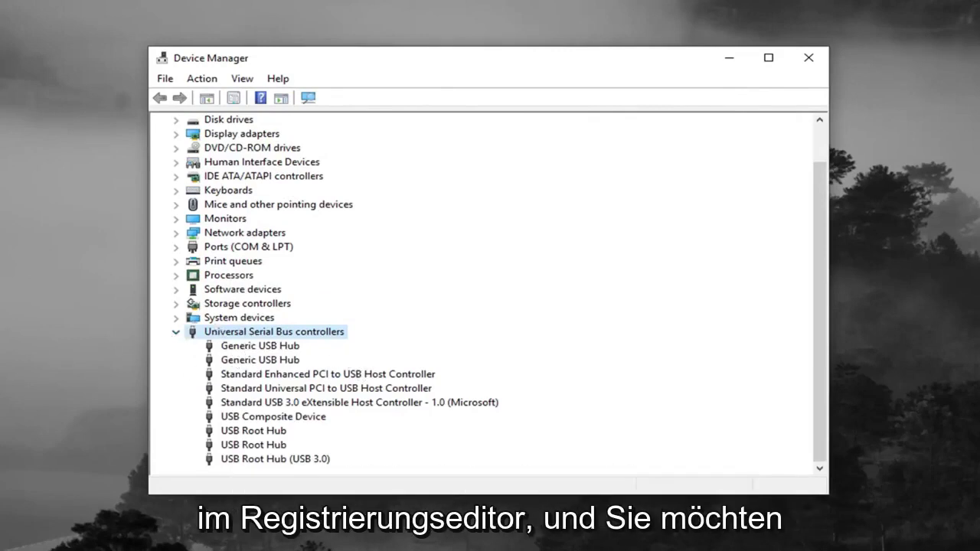
Step: Examine the entries under Universal Serial Bus controllers to tell the host controllers from the hubs and composite device
click(253, 360)
click(378, 379)
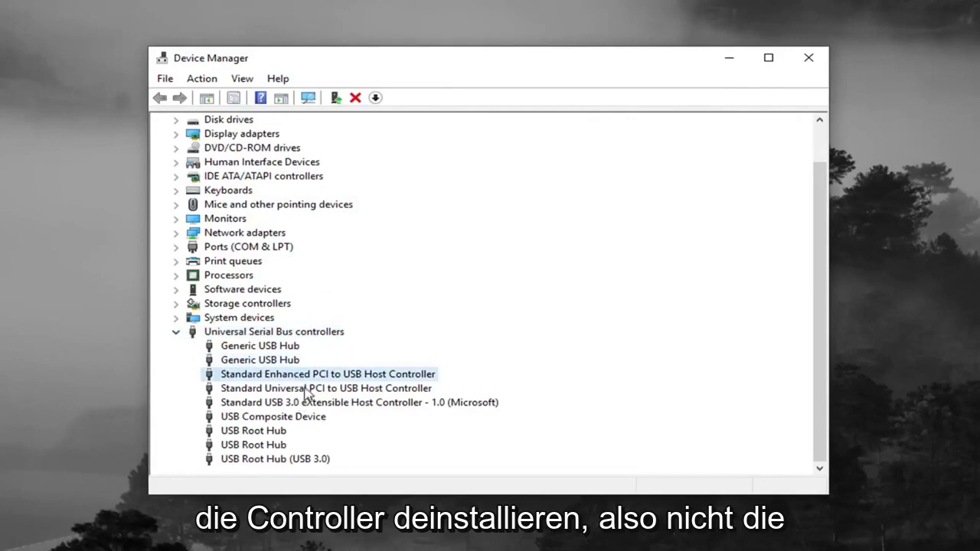
click(301, 389)
click(305, 404)
click(253, 432)
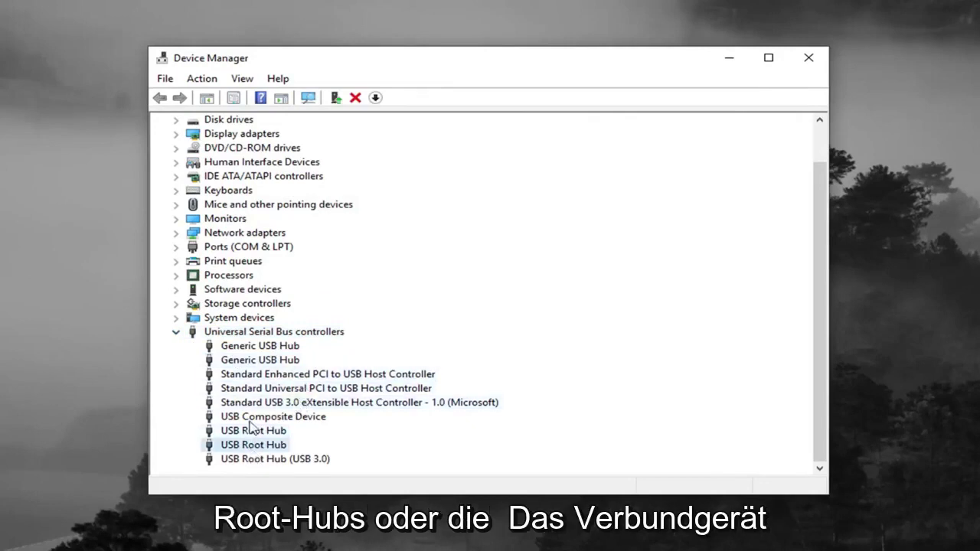
click(249, 420)
click(269, 362)
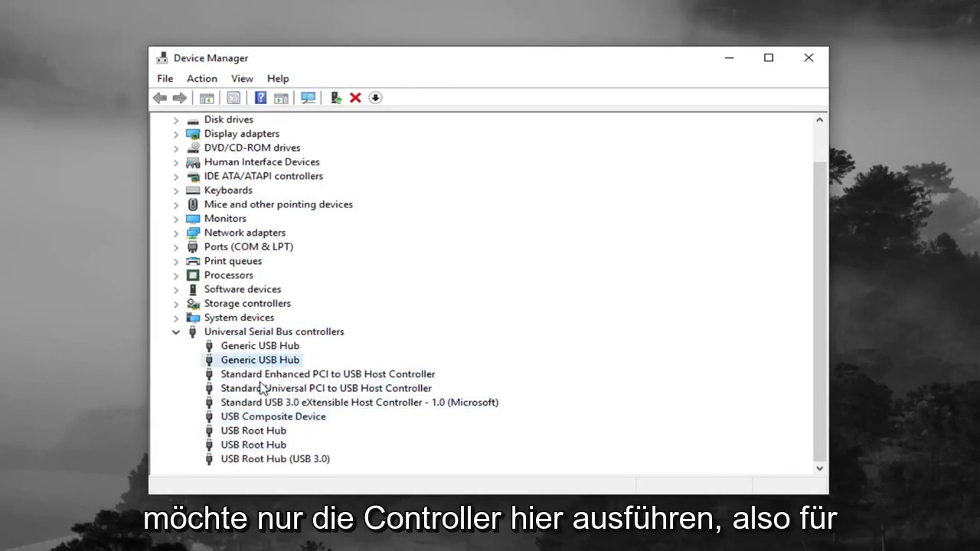
click(263, 388)
Step: Uninstall the Standard Enhanced PCI to USB Host Controller device
click(272, 376)
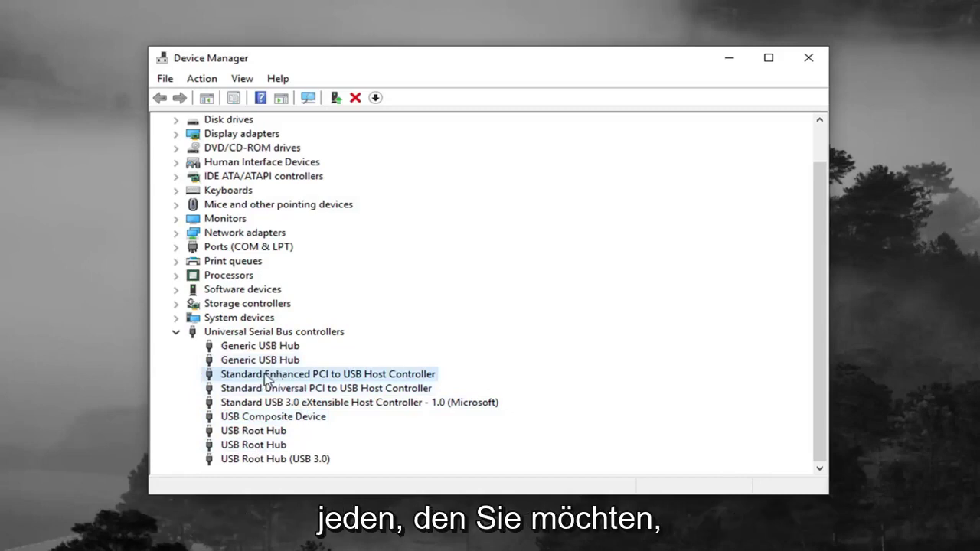
right_click(262, 377)
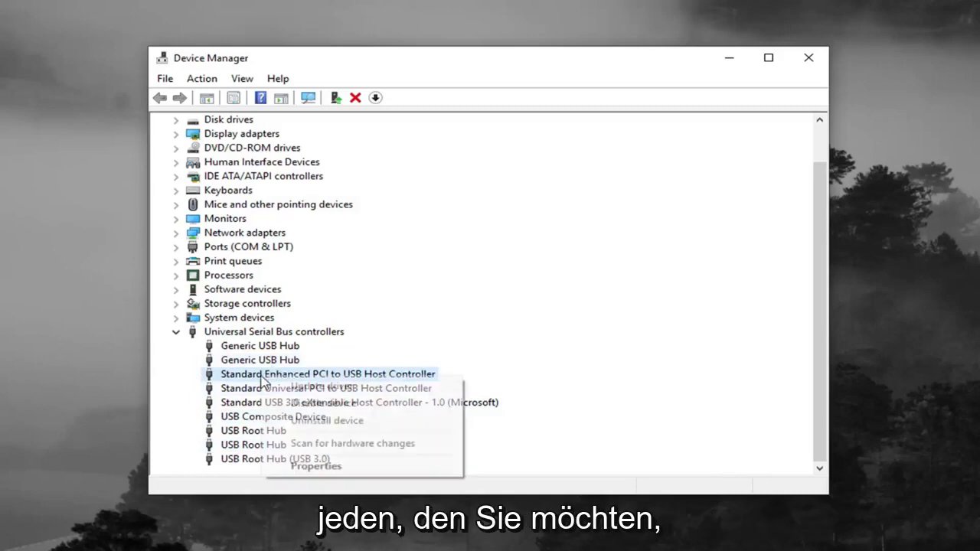
click(325, 421)
click(486, 385)
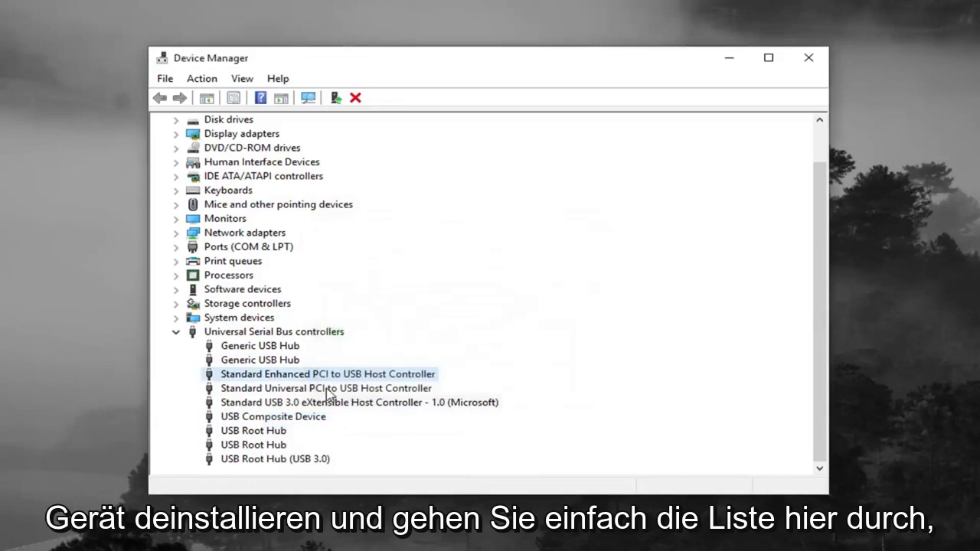
Step: Uninstall the Standard Universal PCI to USB Host Controller device
click(272, 389)
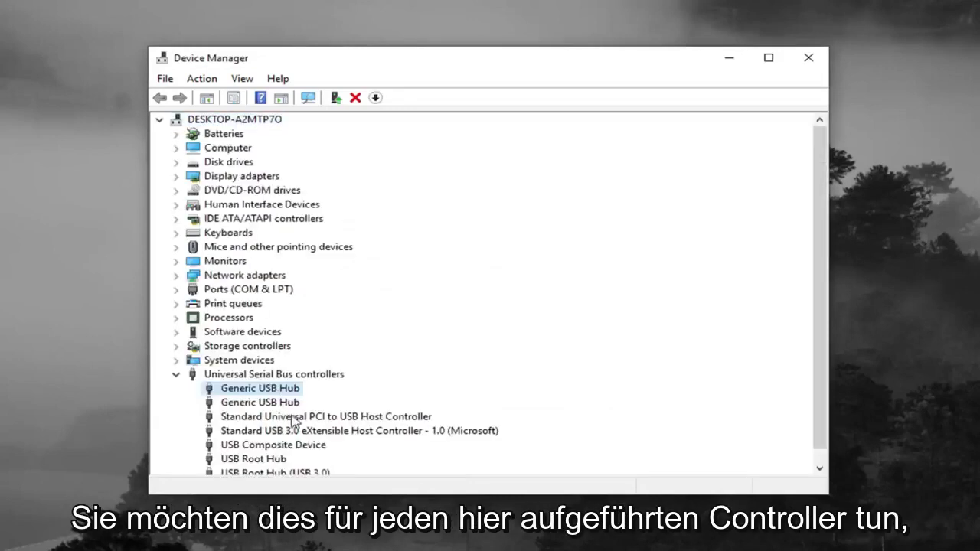
click(294, 420)
right_click(288, 406)
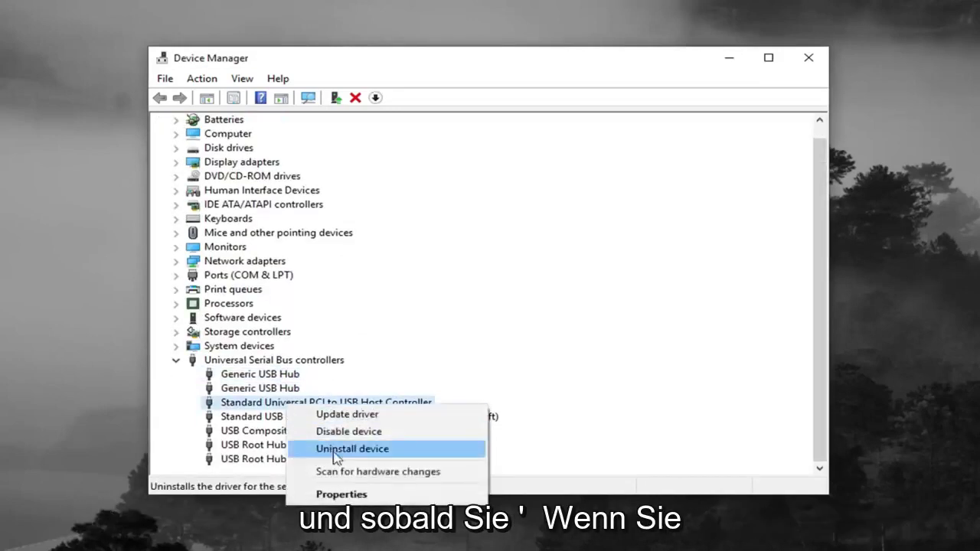
click(337, 452)
click(508, 386)
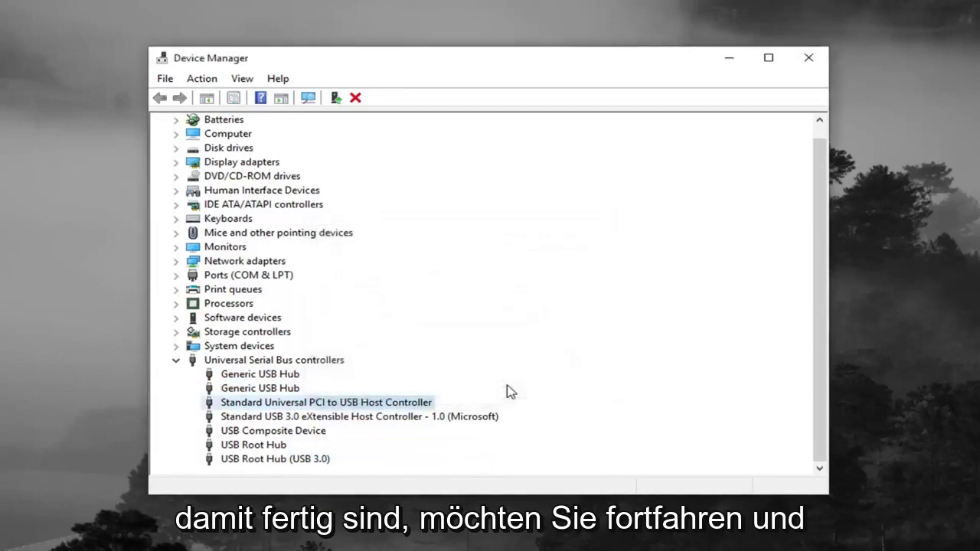
Step: Uninstall the Standard USB 3.0 eXtensible Host Controller - 1.0 (Microsoft) device
click(343, 418)
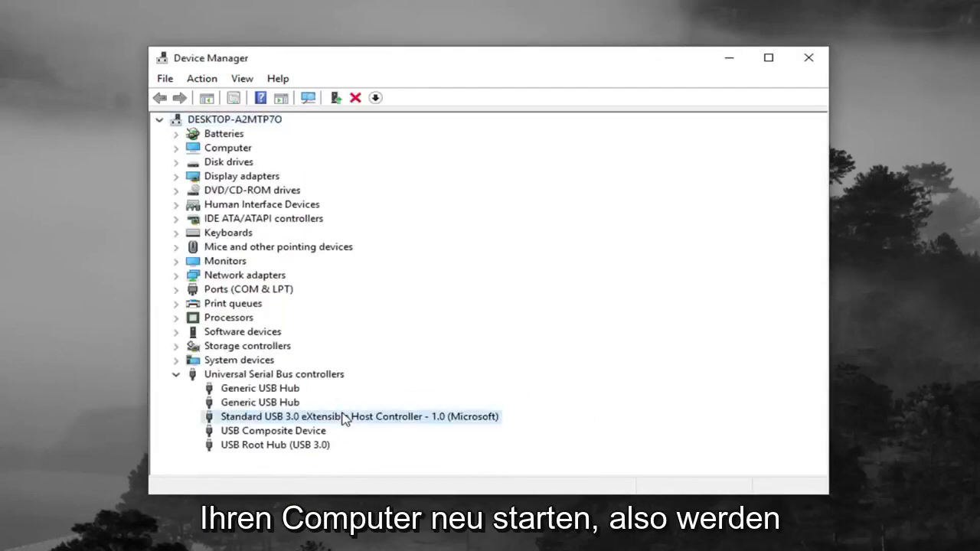
right_click(343, 418)
click(394, 458)
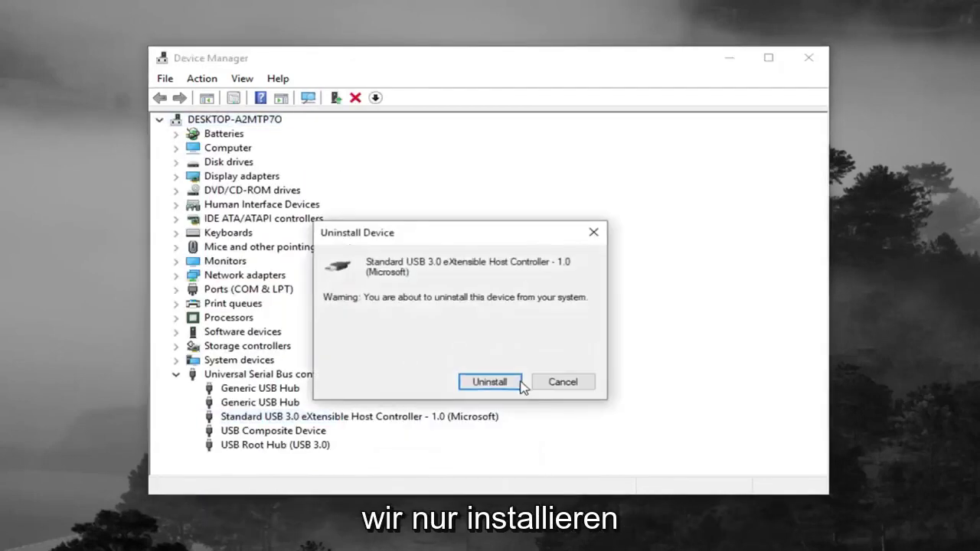
click(513, 386)
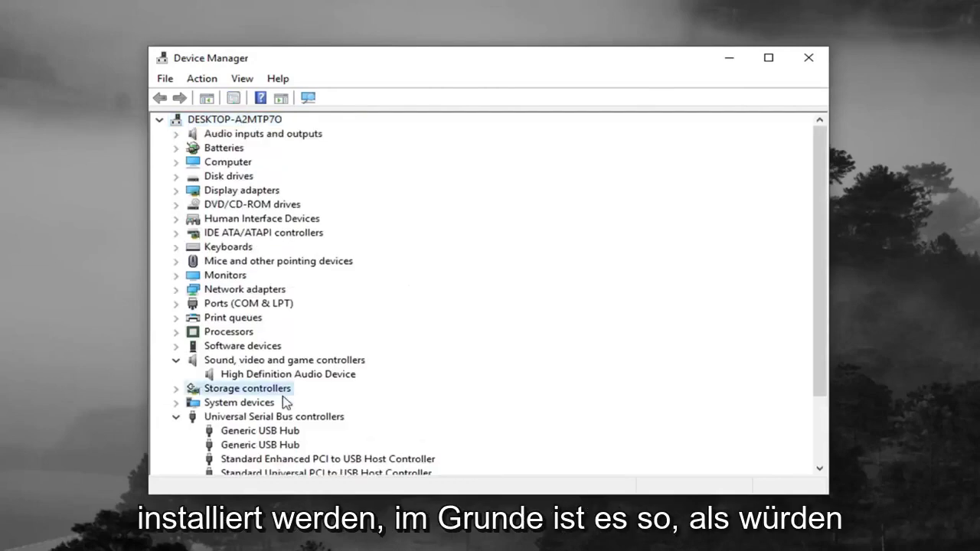
Step: Check the Universal Serial Bus controllers category for the Standard Enhanced PCI, Standard Universal PCI and Standard USB 3.0 eXtensible host controllers
scroll(283, 403, down, 2)
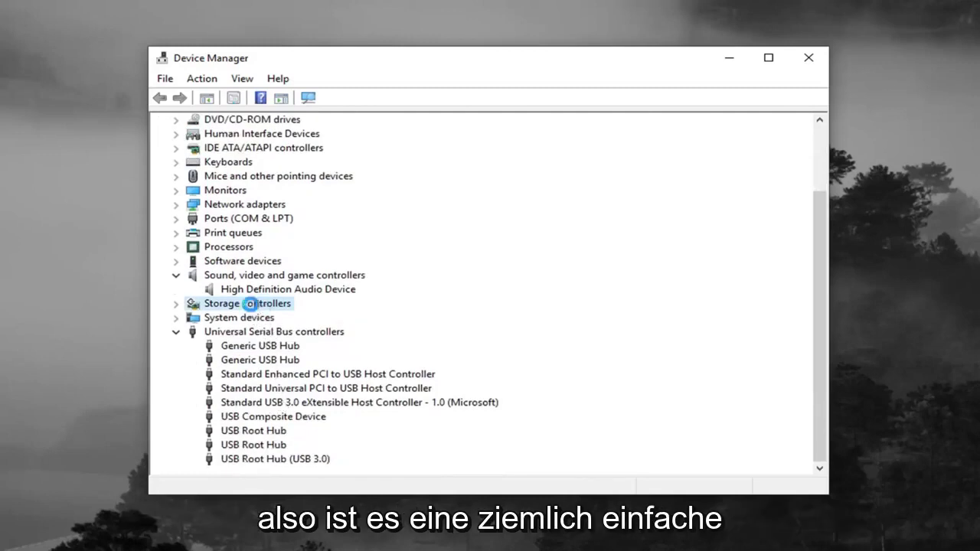
scroll(262, 410, down, 2)
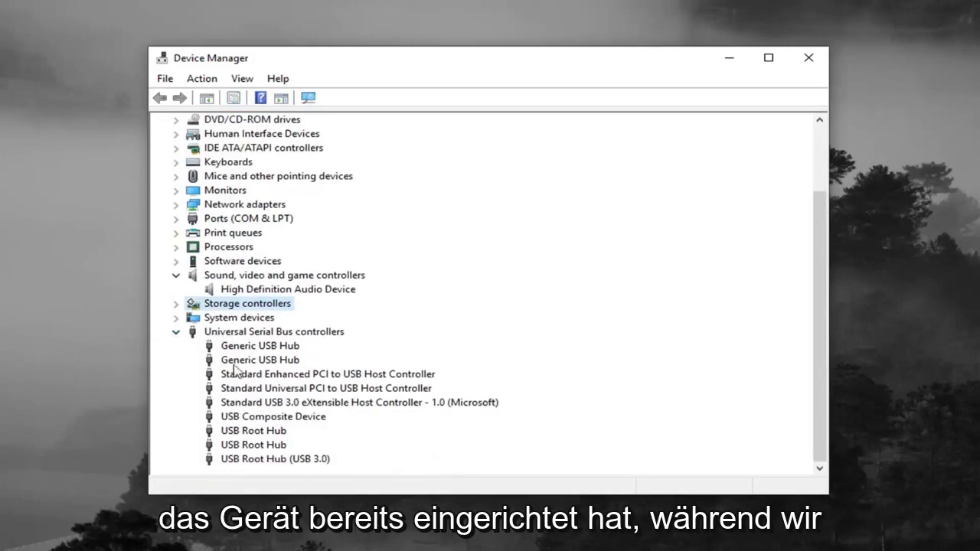
scroll(412, 436, down, 1)
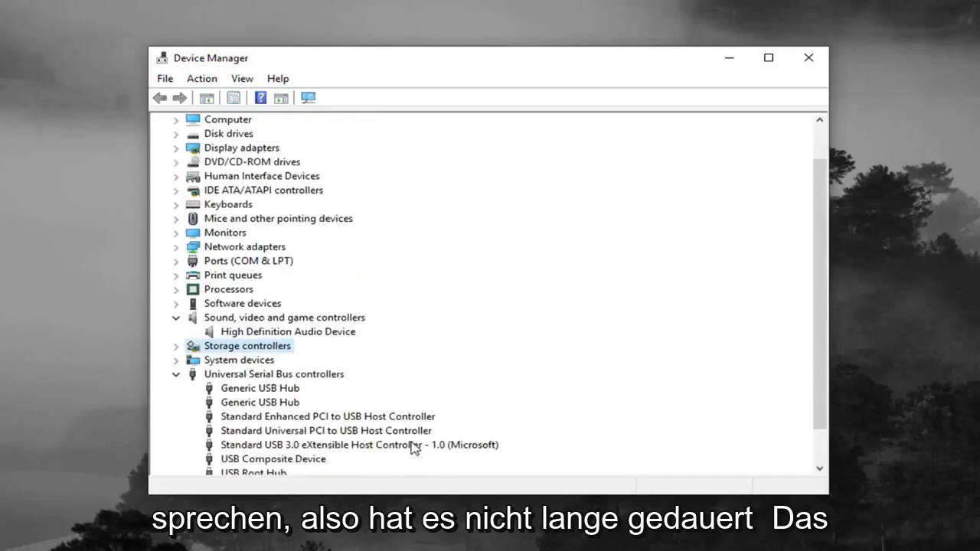
click(342, 418)
click(345, 431)
click(347, 446)
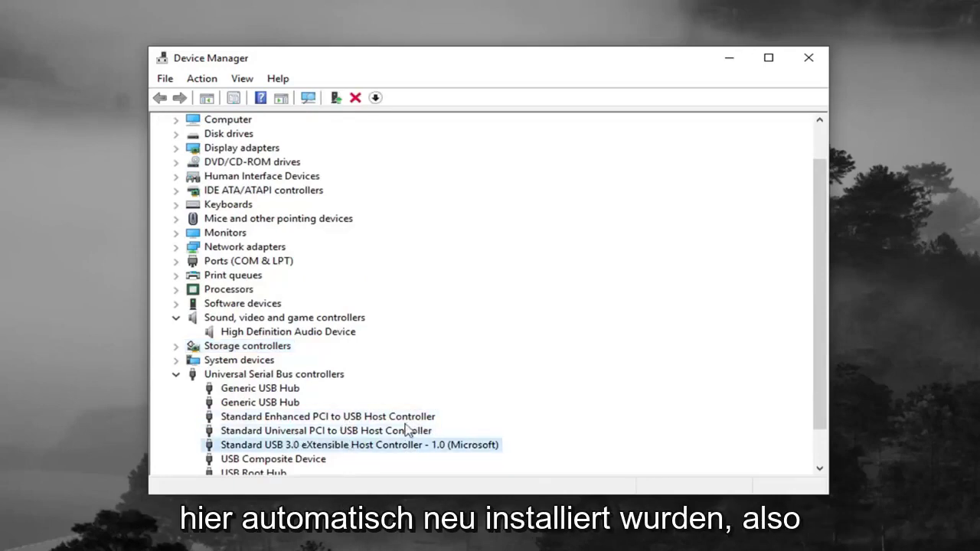